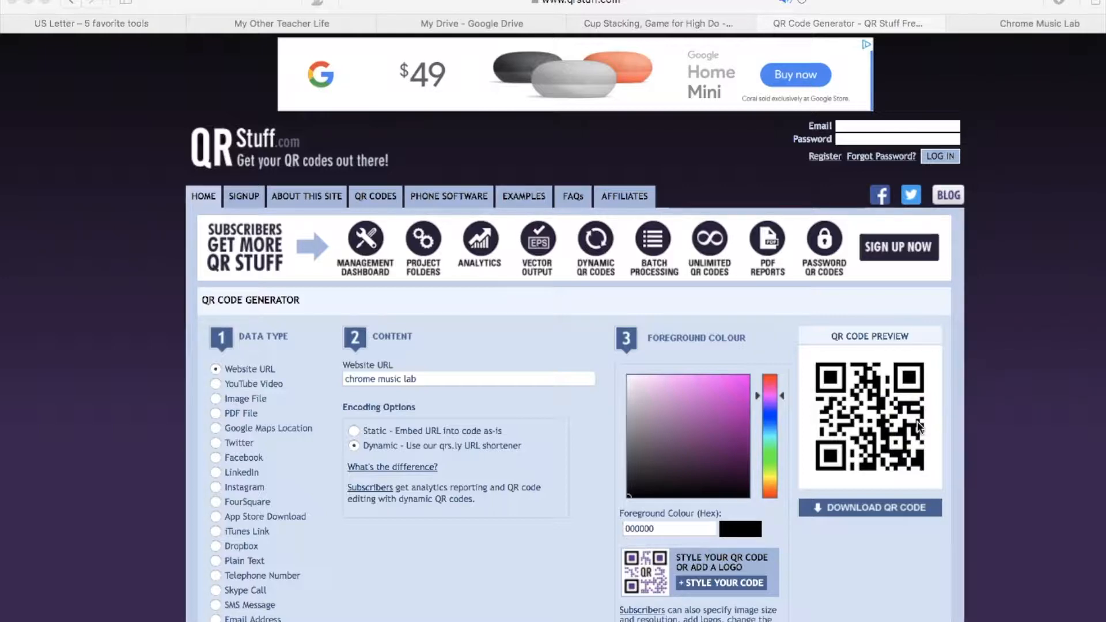
- Open the Song Maker experiment in Chrome Music Lab
left_click(1040, 24)
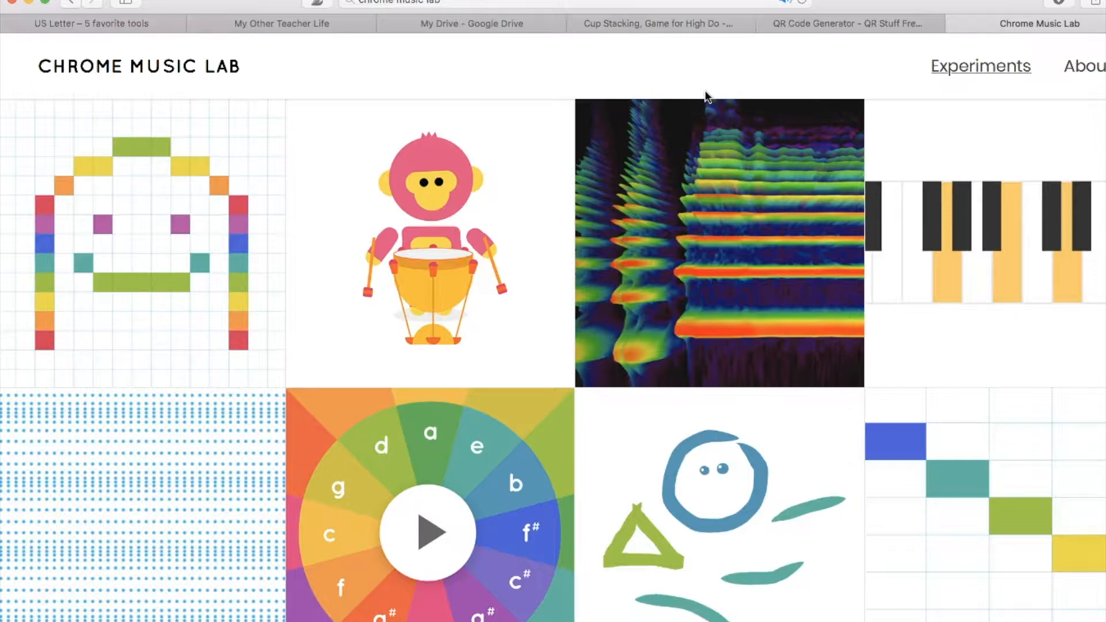
left_click(664, 115)
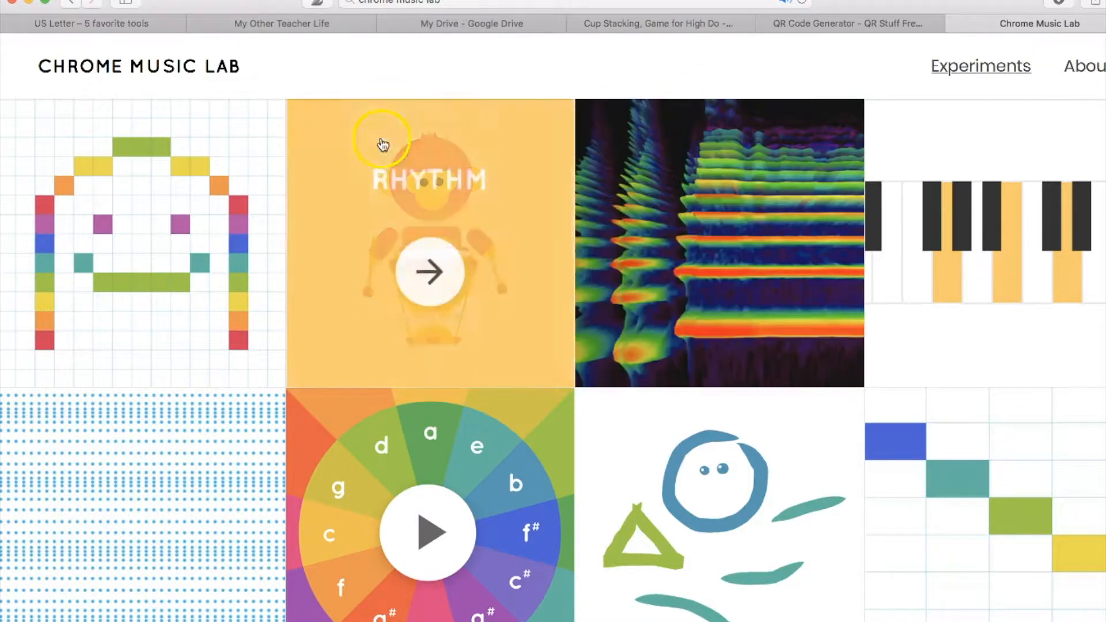
left_click(151, 256)
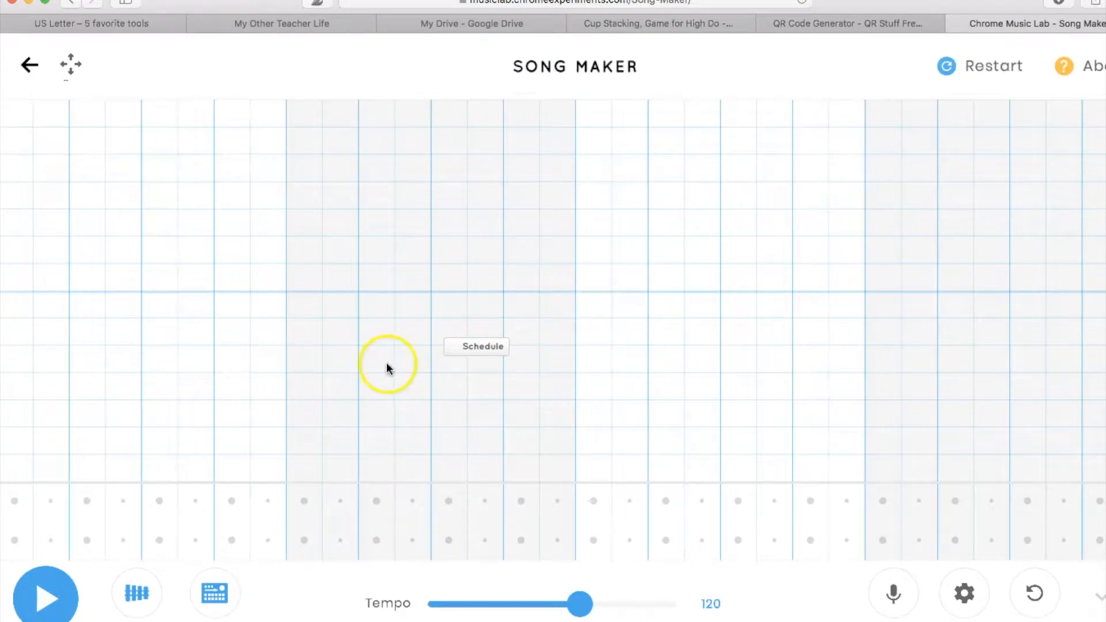
- Place seven notes at different pitches across the Song Maker grid to form a short melody
left_click(275, 414)
left_click(353, 411)
left_click(377, 330)
left_click(445, 441)
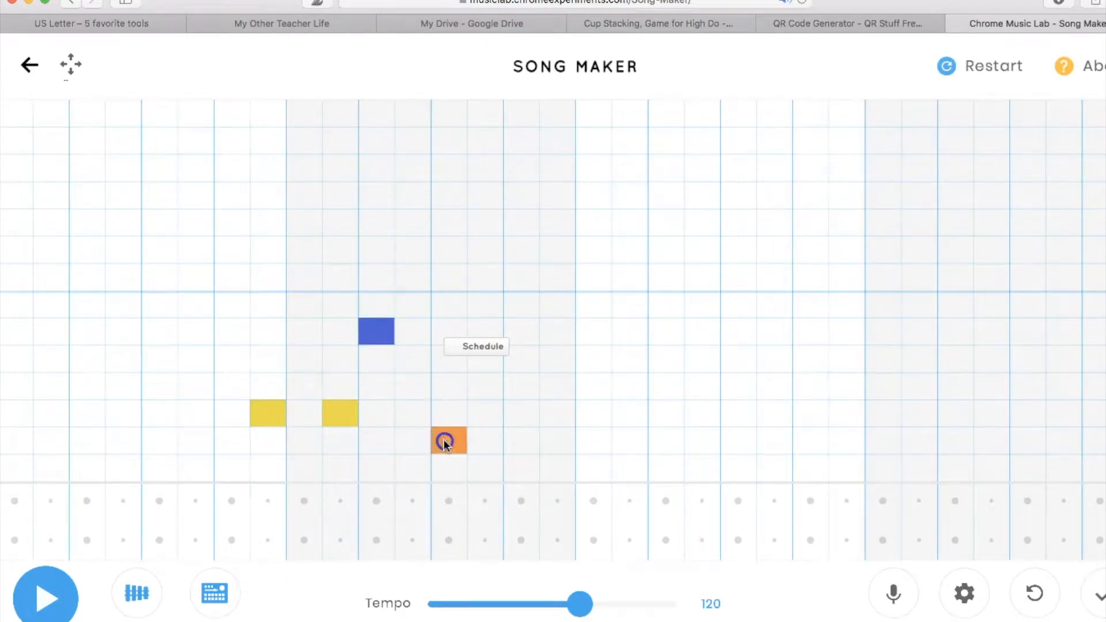
left_click(478, 469)
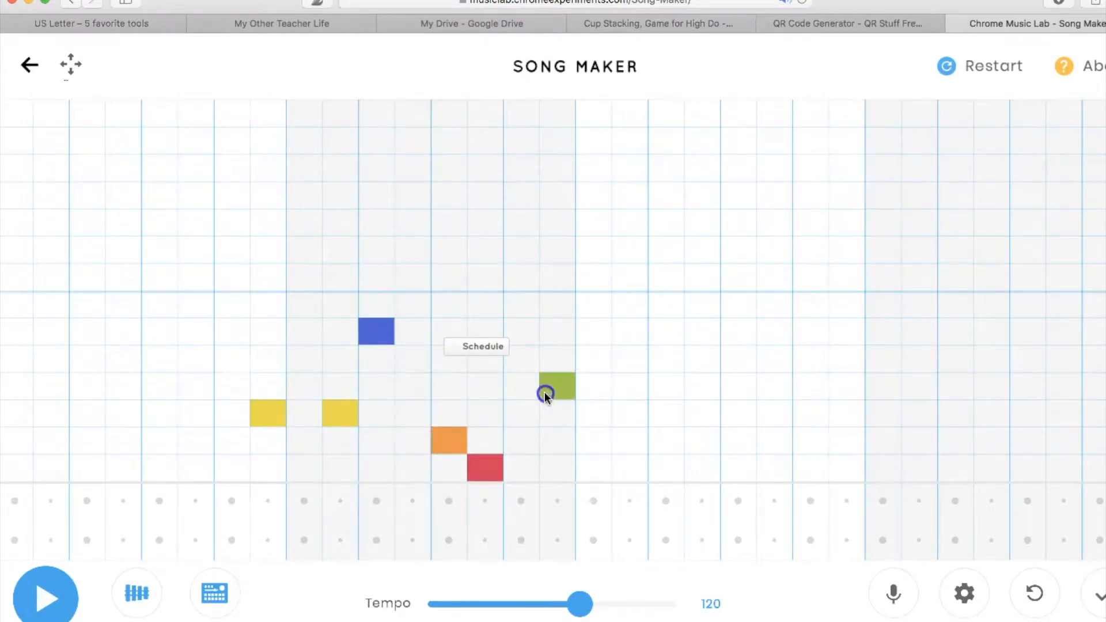
left_click(599, 368)
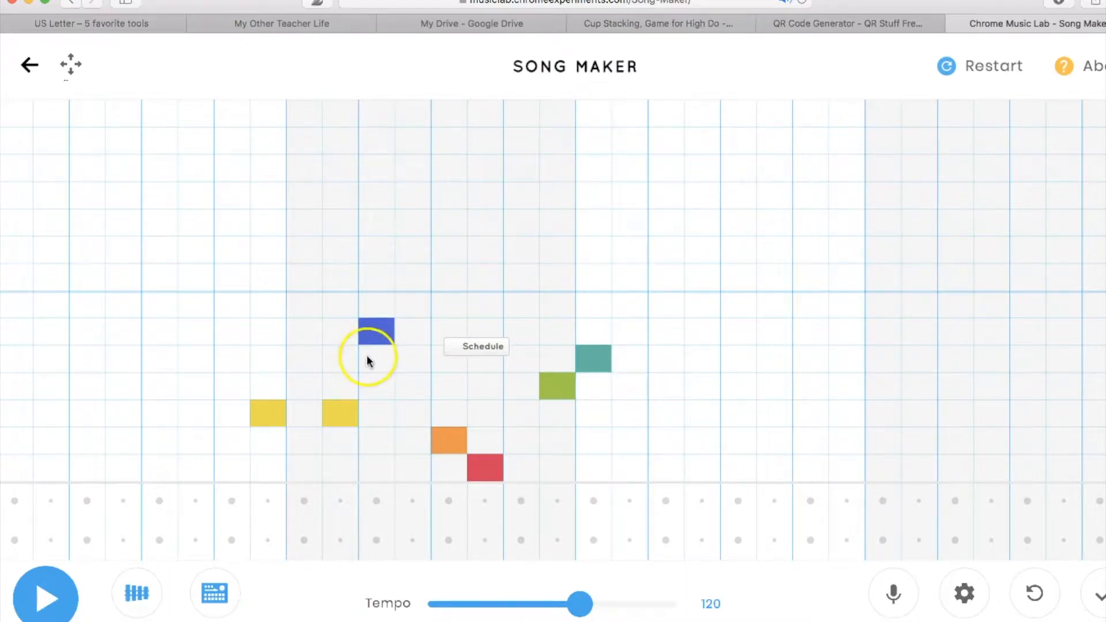
- Copy the Song Maker page address and use it as the Website URL in the QR Stuff generator, replacing "chrome music lab"
left_click(620, 2)
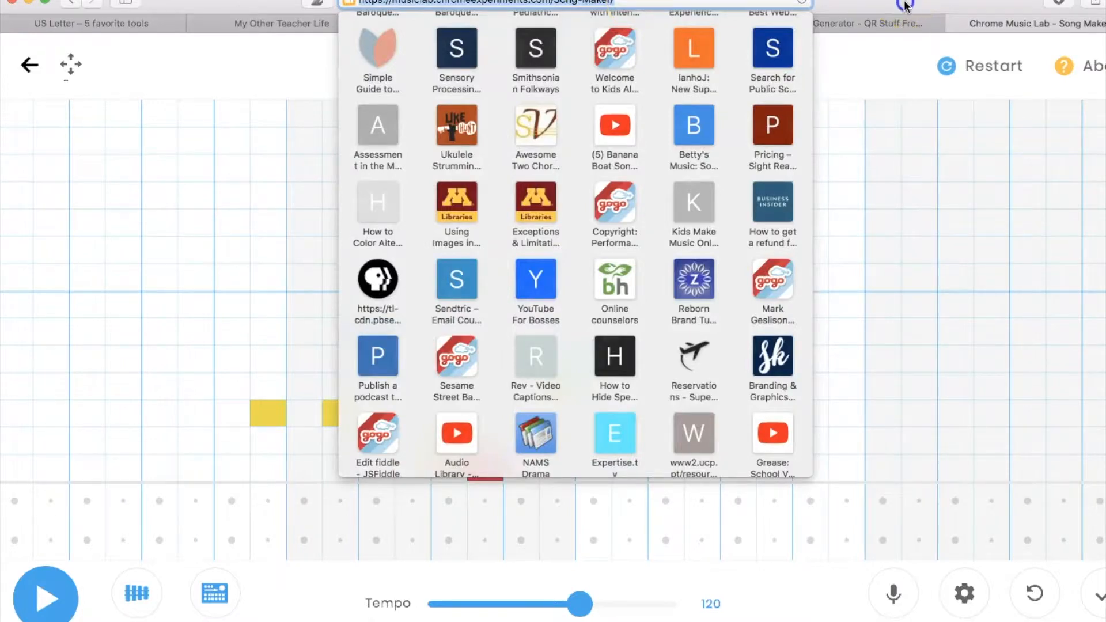
left_click(880, 26)
left_click(880, 27)
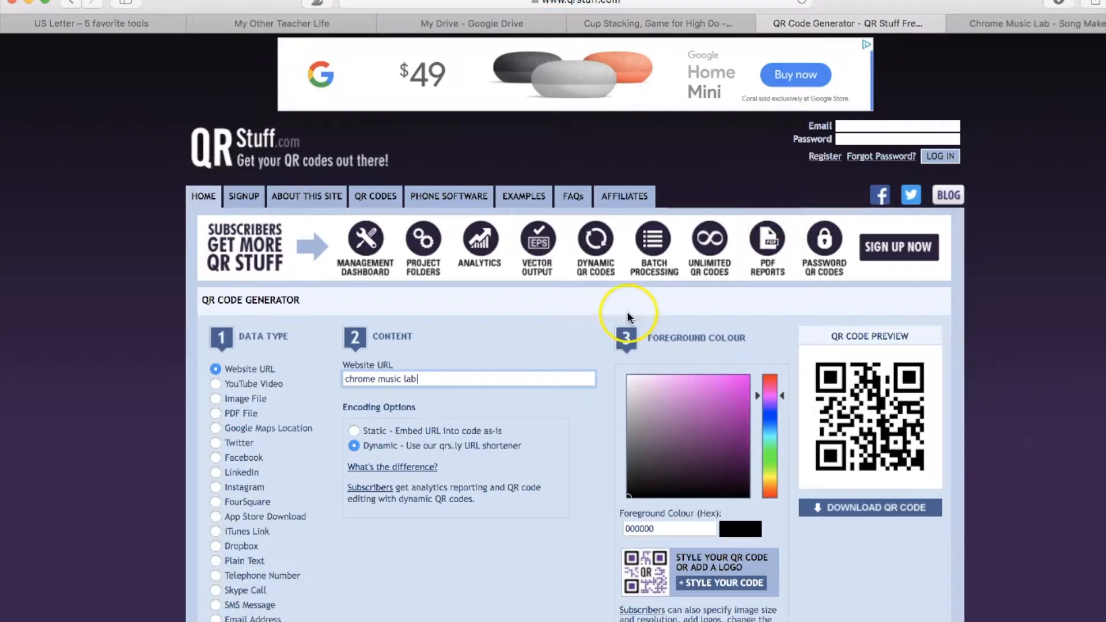
left_click_drag(436, 376, 329, 380)
type("https://musiclab.chromeexperiments.com/Song-Maker/")
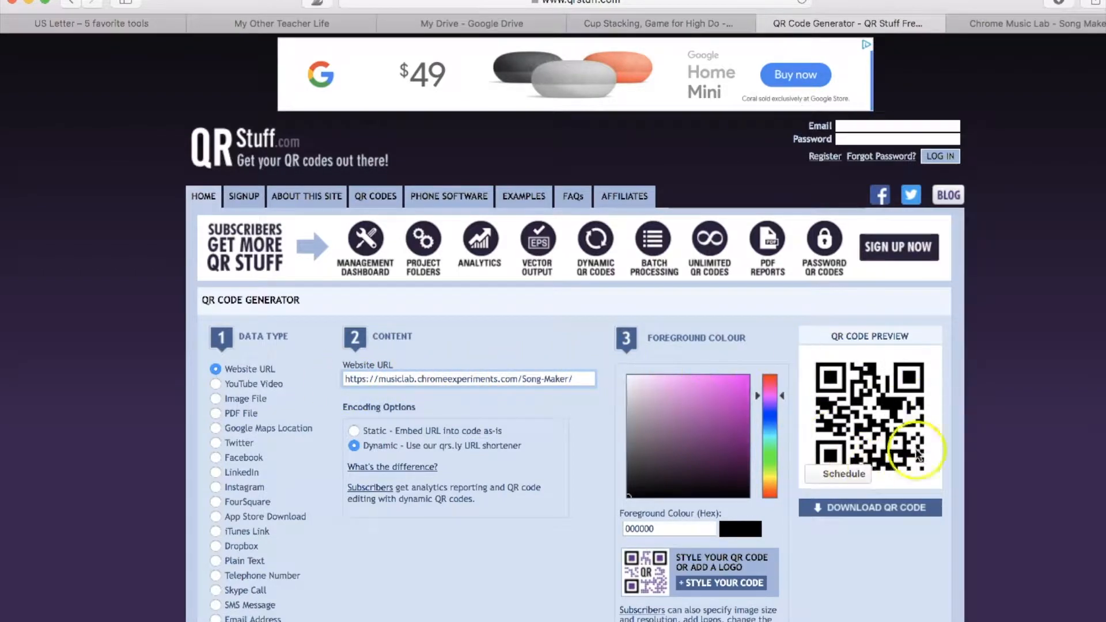
- Try to download the Song Maker QR code and return to the generator page
left_click(873, 508)
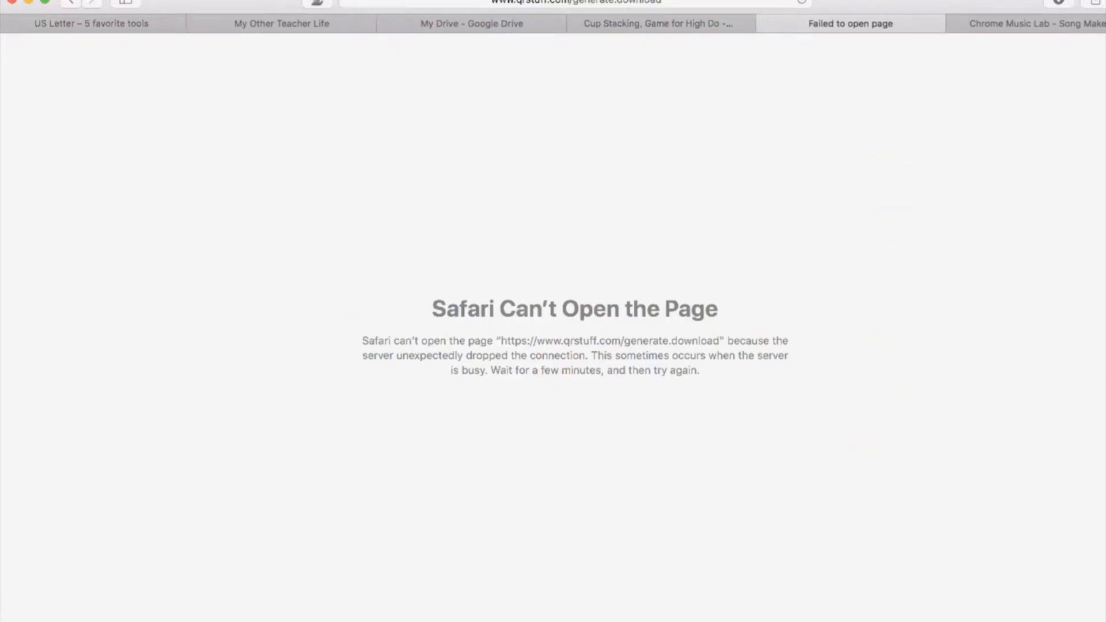
left_click(697, 39)
left_click(842, 27)
left_click(71, 2)
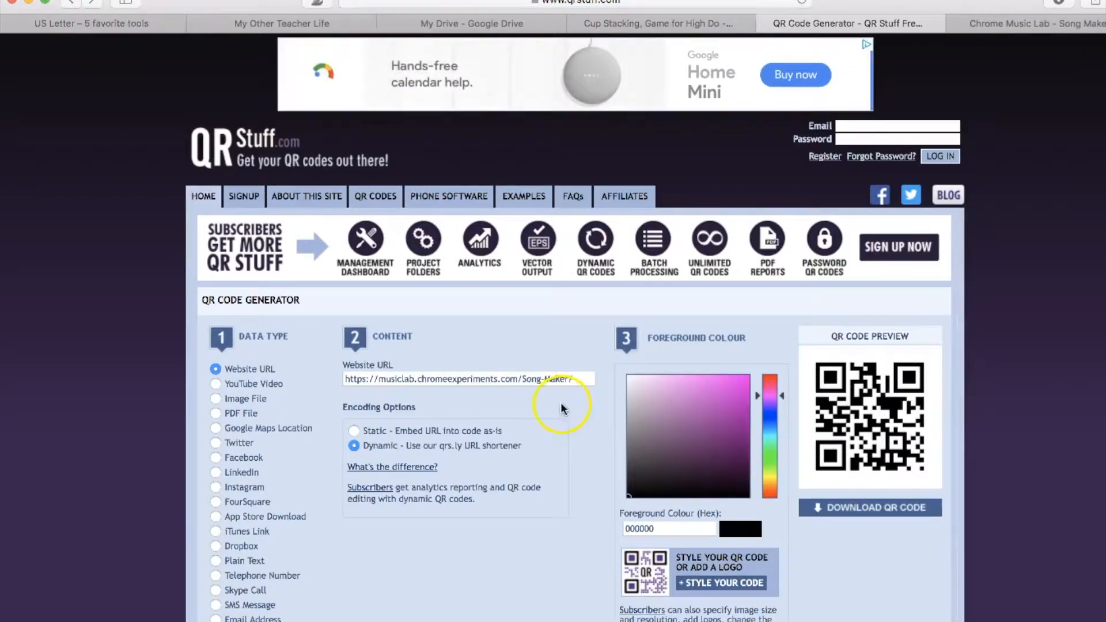
- Download the Song Maker QR code as a PNG to the Desktop and close the opened image windows
left_click(860, 509)
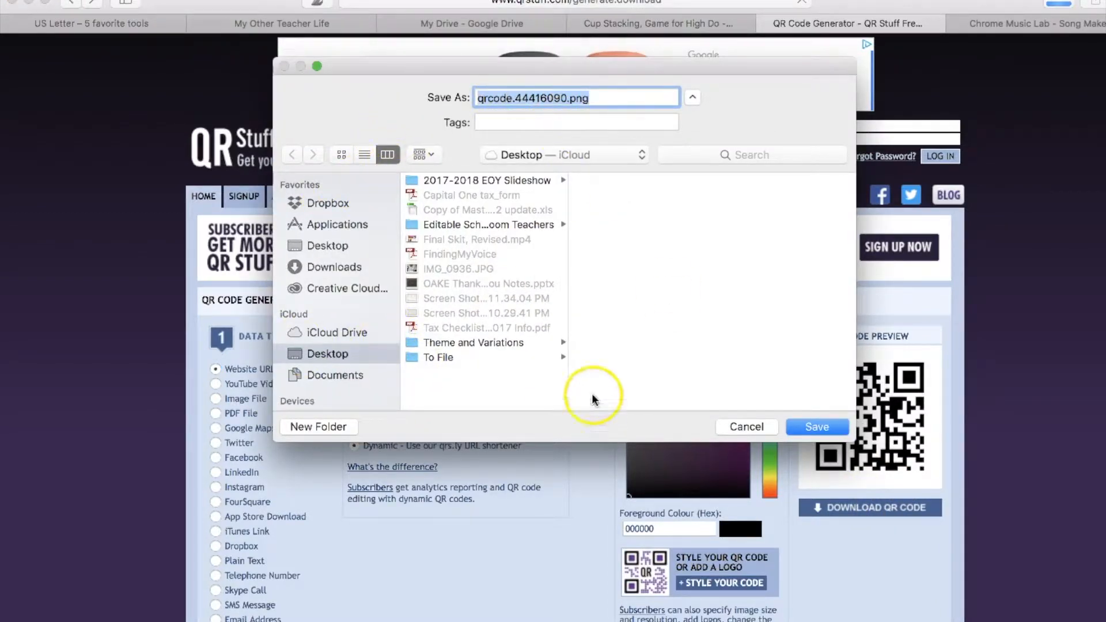
left_click(821, 428)
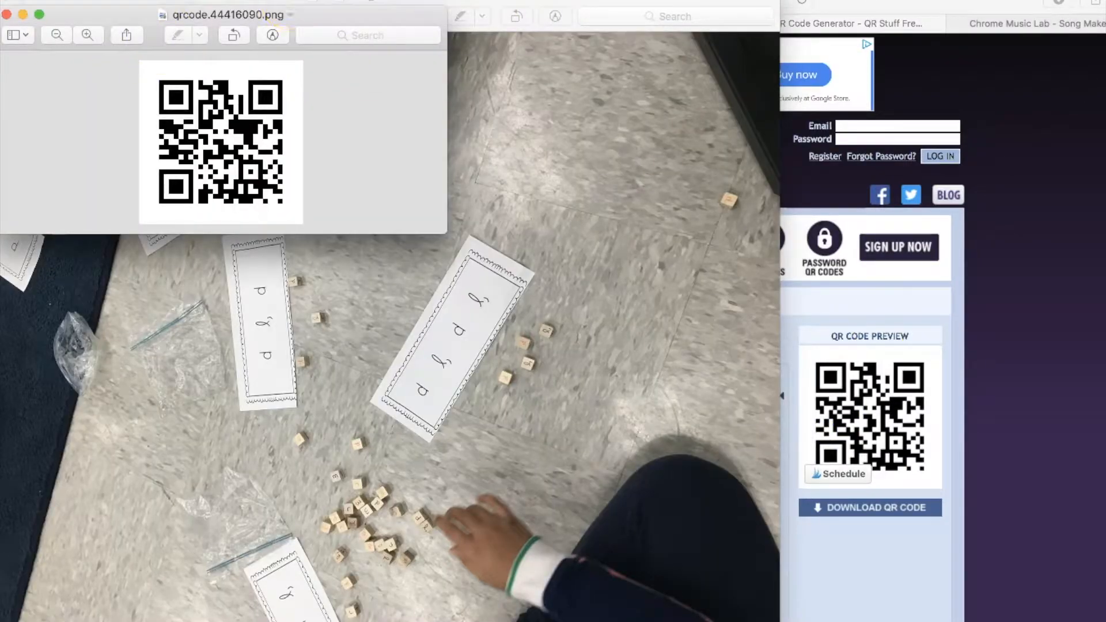
left_click(553, 3)
key("super+w")
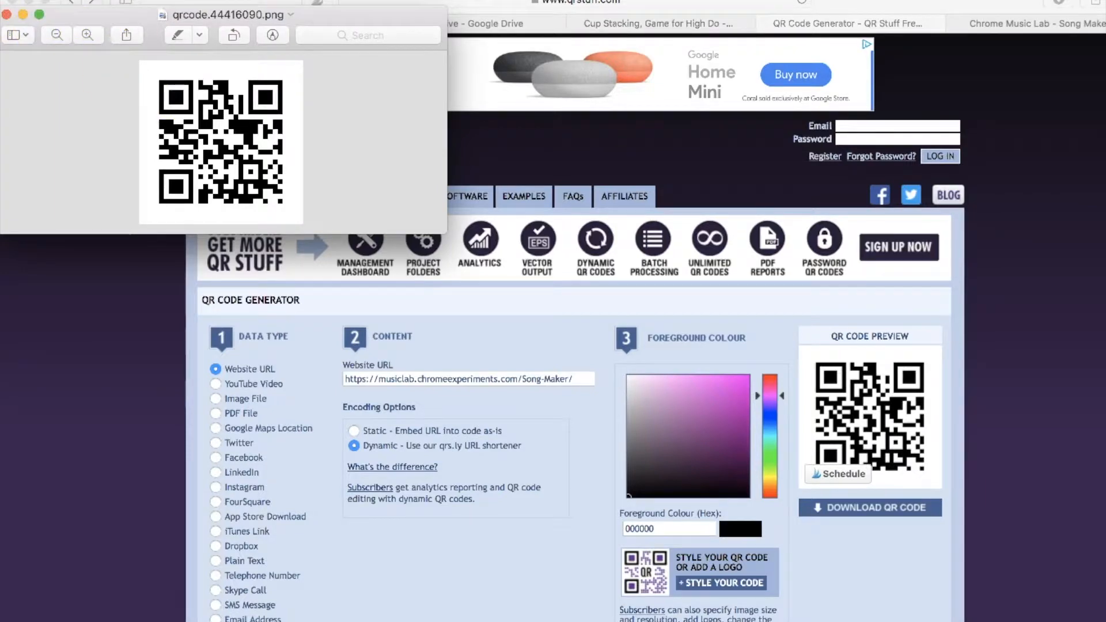
left_click(7, 17)
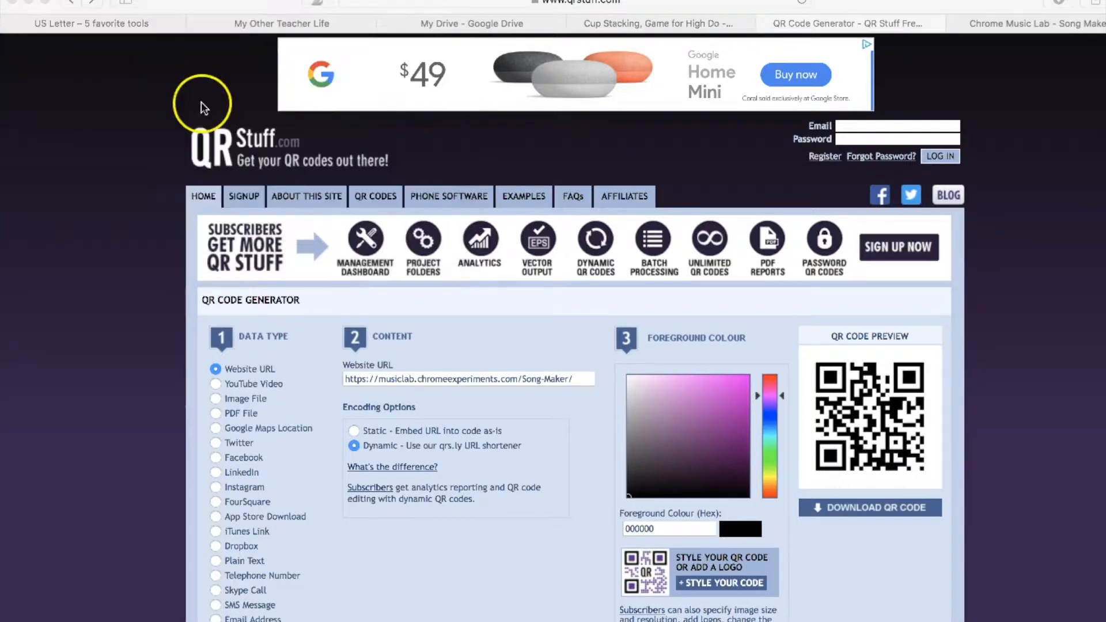
- Switch the QR code's data type to Plain Text and enter "Xylophone" as its text
left_click(404, 383)
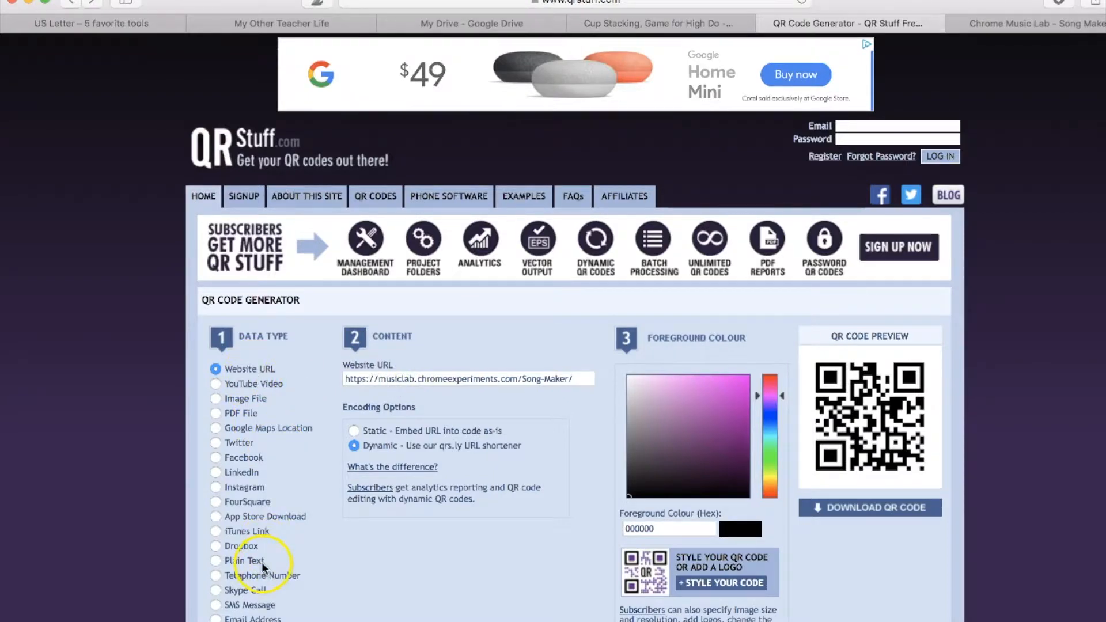
scroll(299, 578, "down", 3)
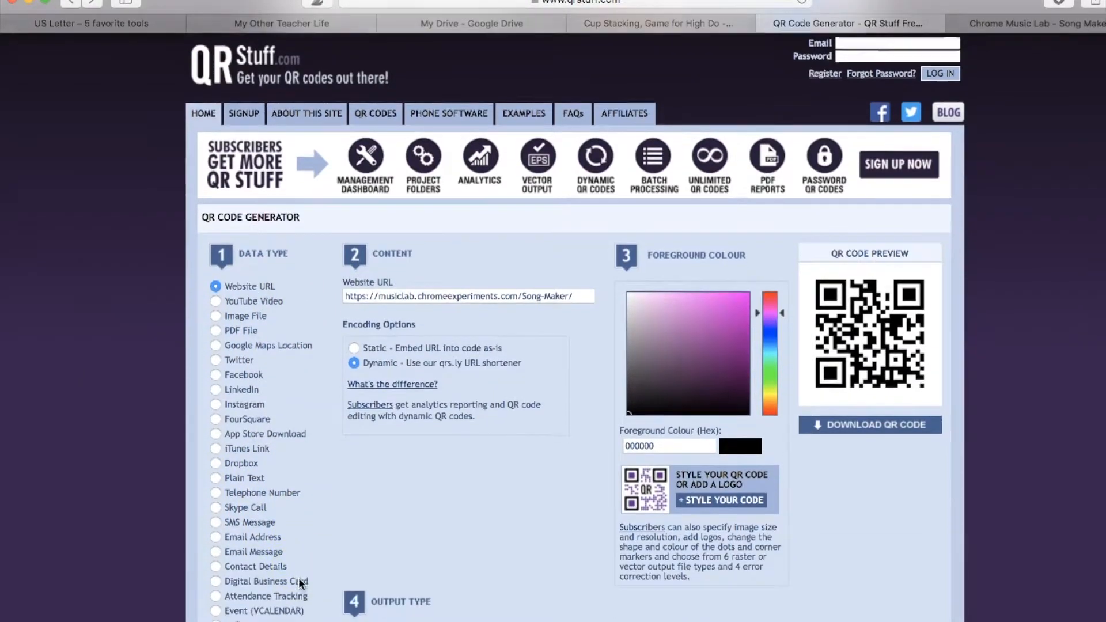
scroll(298, 578, "down", 3)
left_click(215, 379)
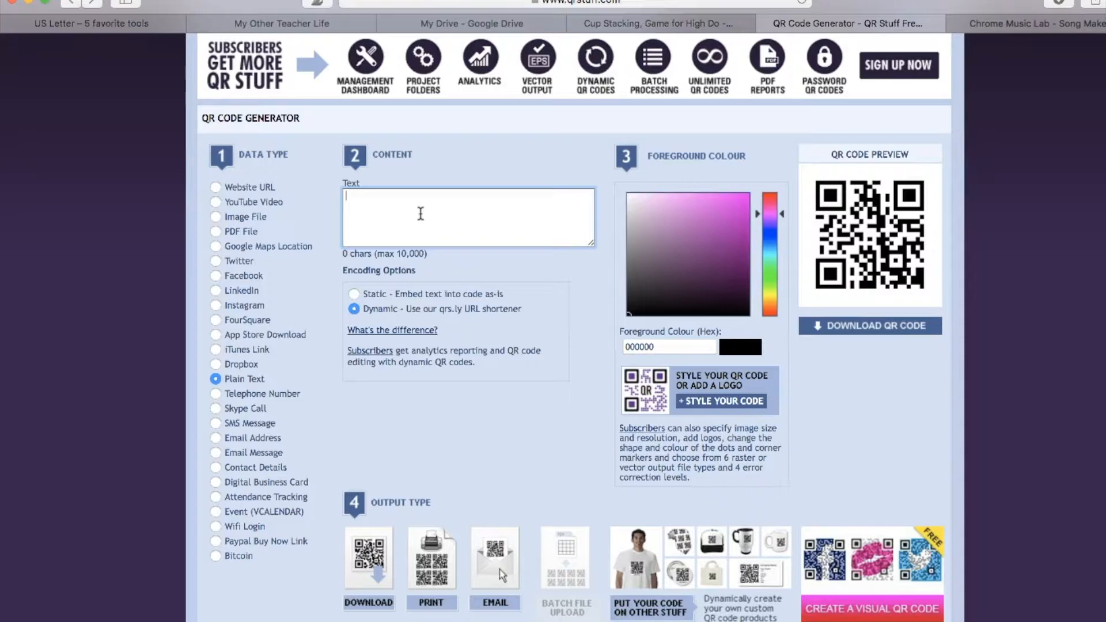
type("Xylophone")
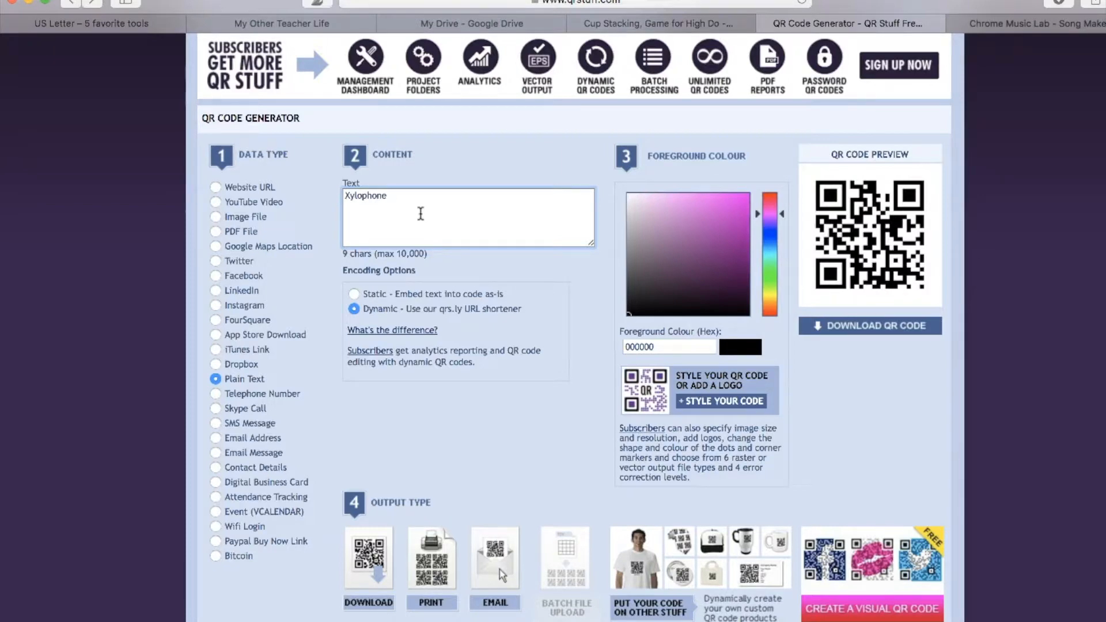
- Replace the plain text content with 6 and switch the data type back to Website URL
left_click_drag(405, 197, 332, 195)
type("6")
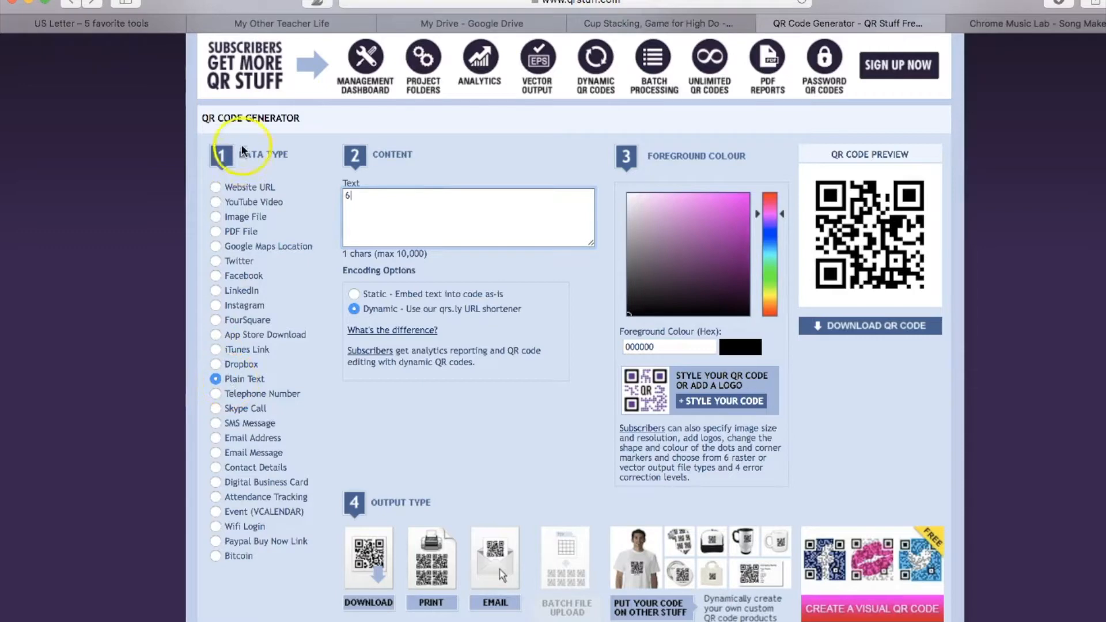
left_click(216, 187)
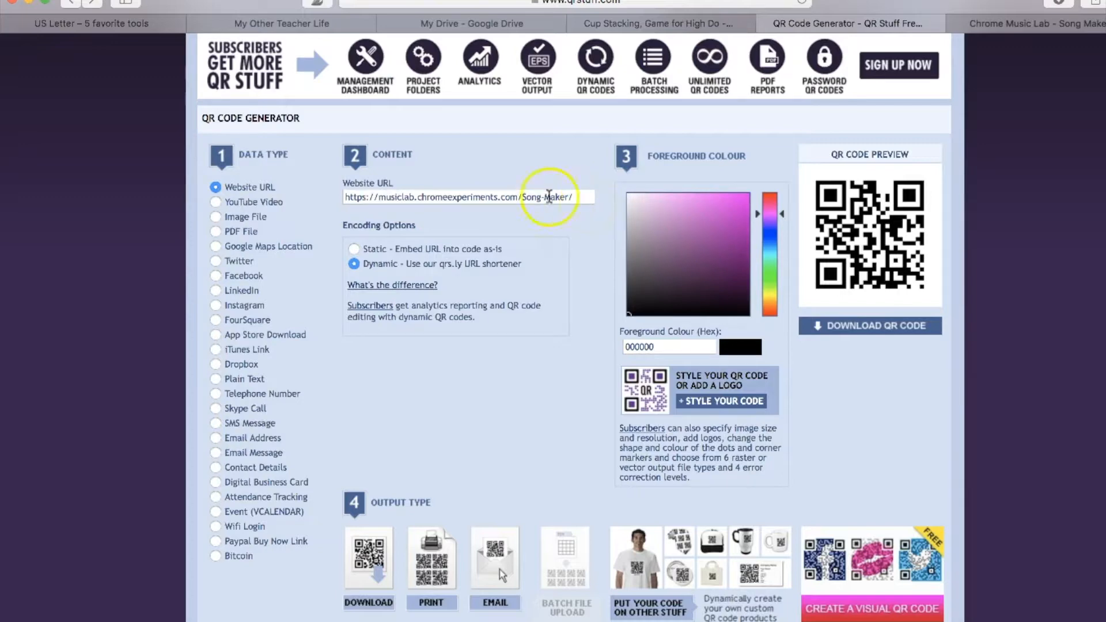
left_click(213, 381)
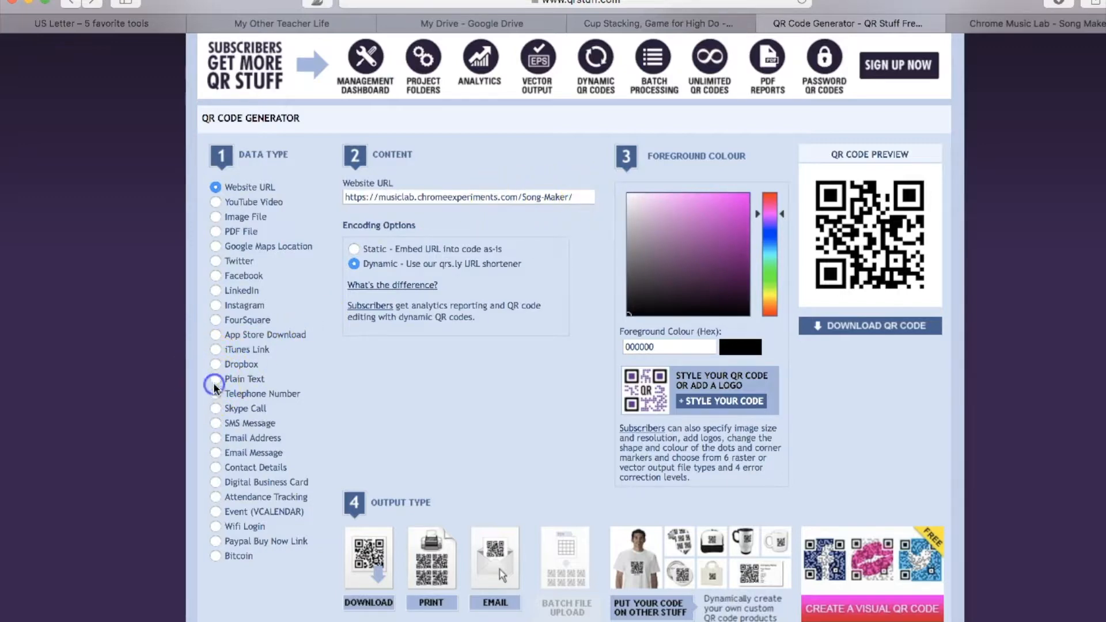
left_click(216, 187)
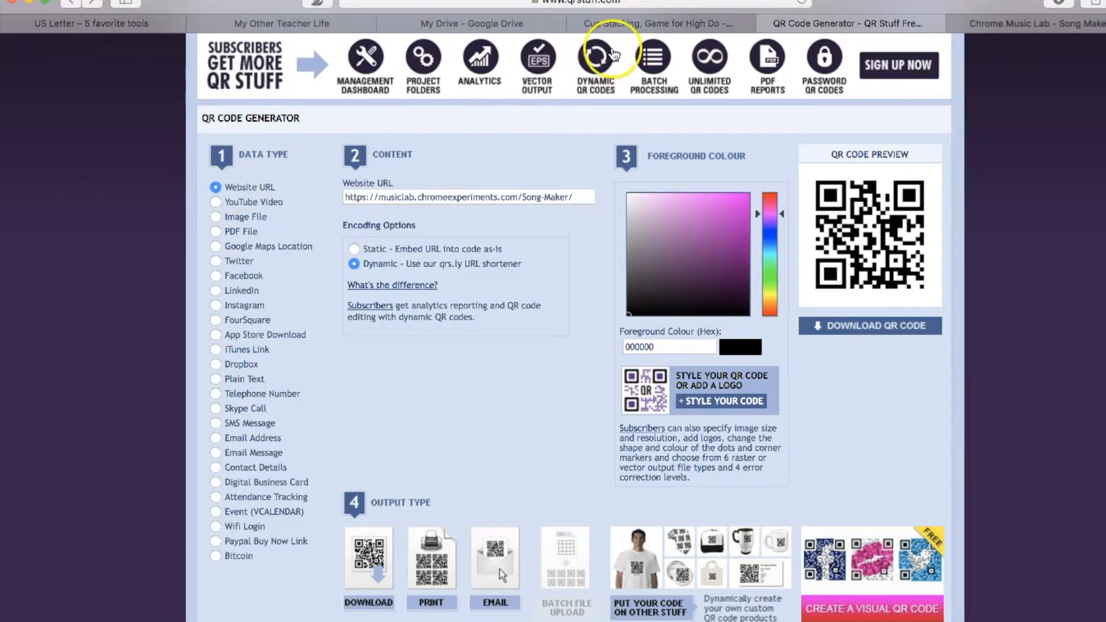
- Copy the view-only share link of the "Cup Stacking, Game for High Do" Google Slides presentation
left_click(655, 25)
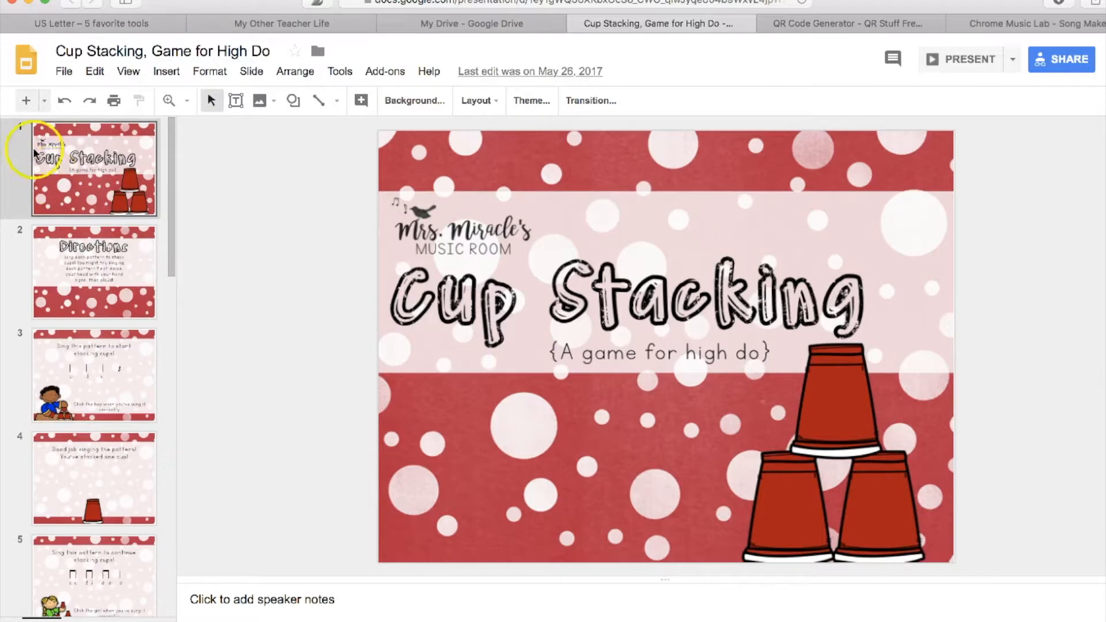
left_click(65, 72)
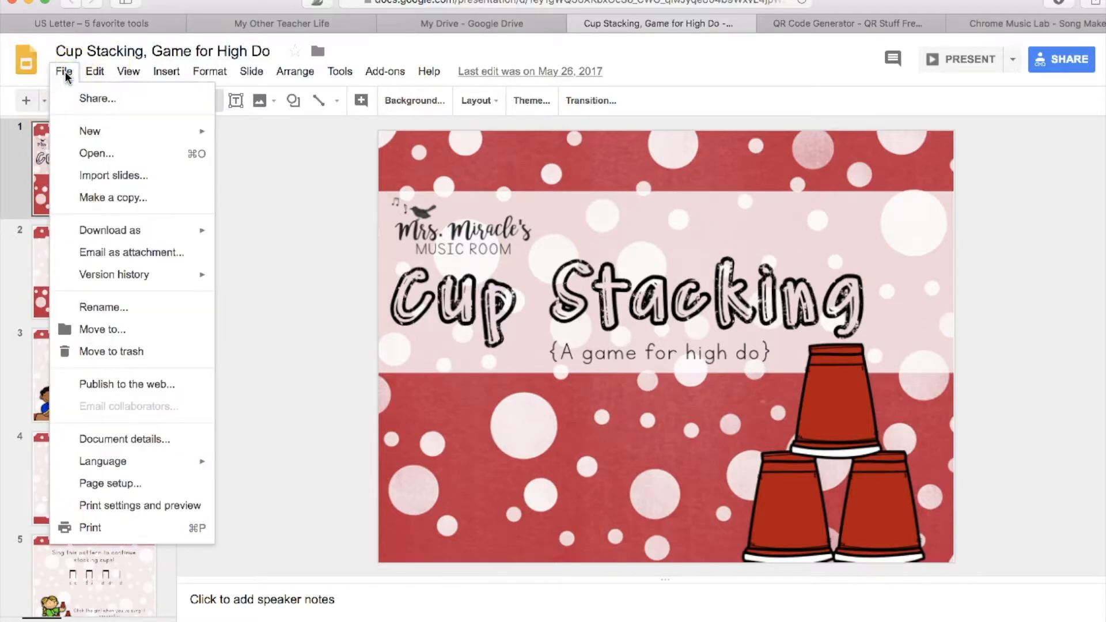
left_click(78, 98)
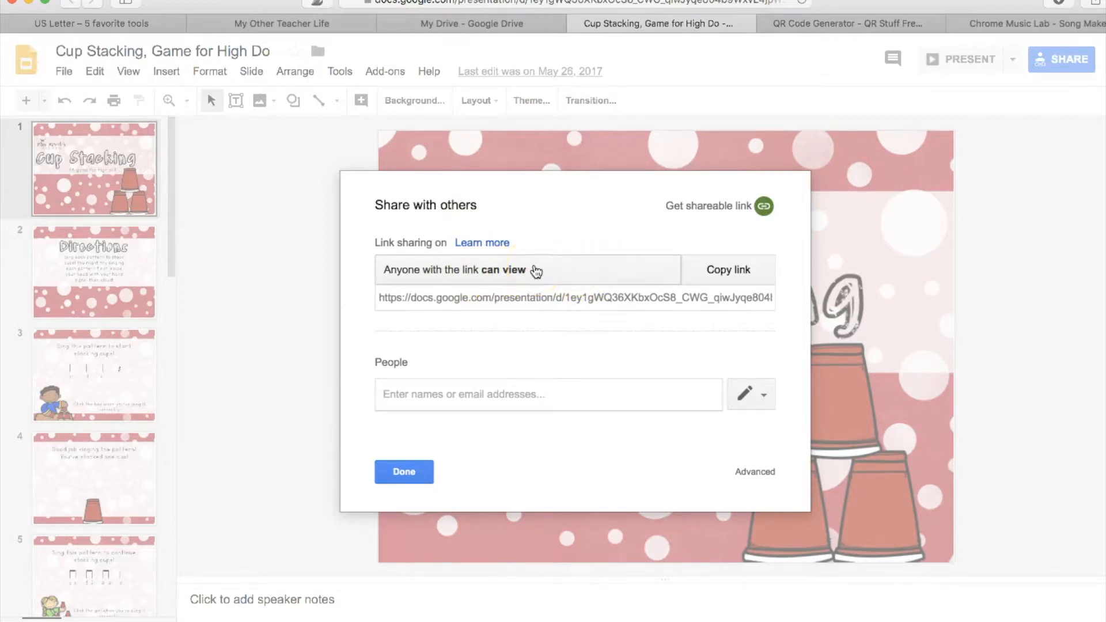
left_click(538, 274)
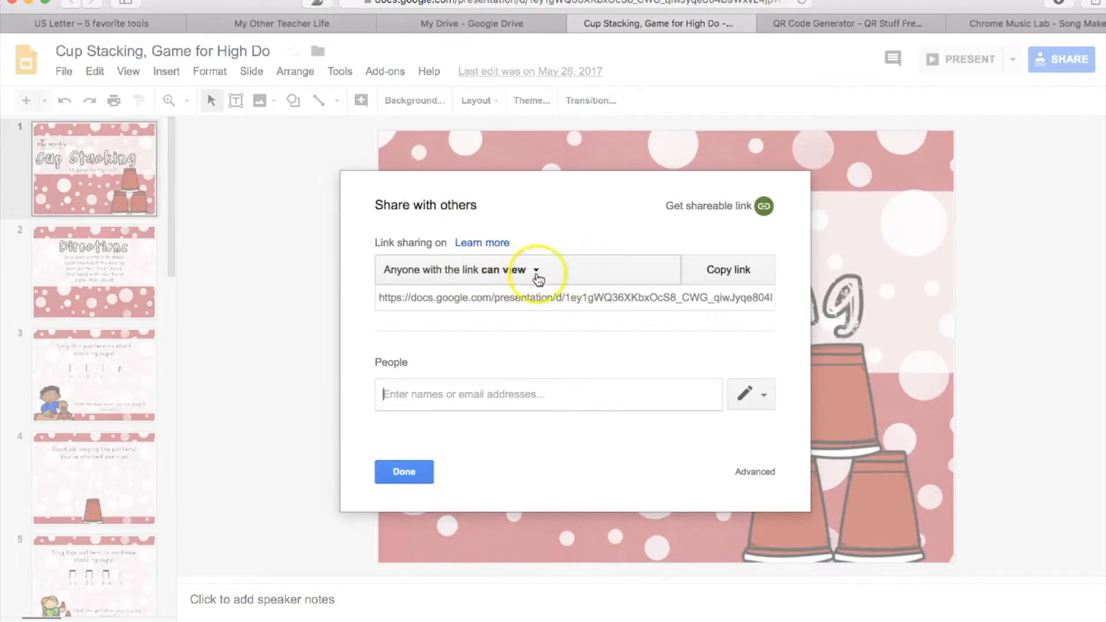
left_click(494, 302)
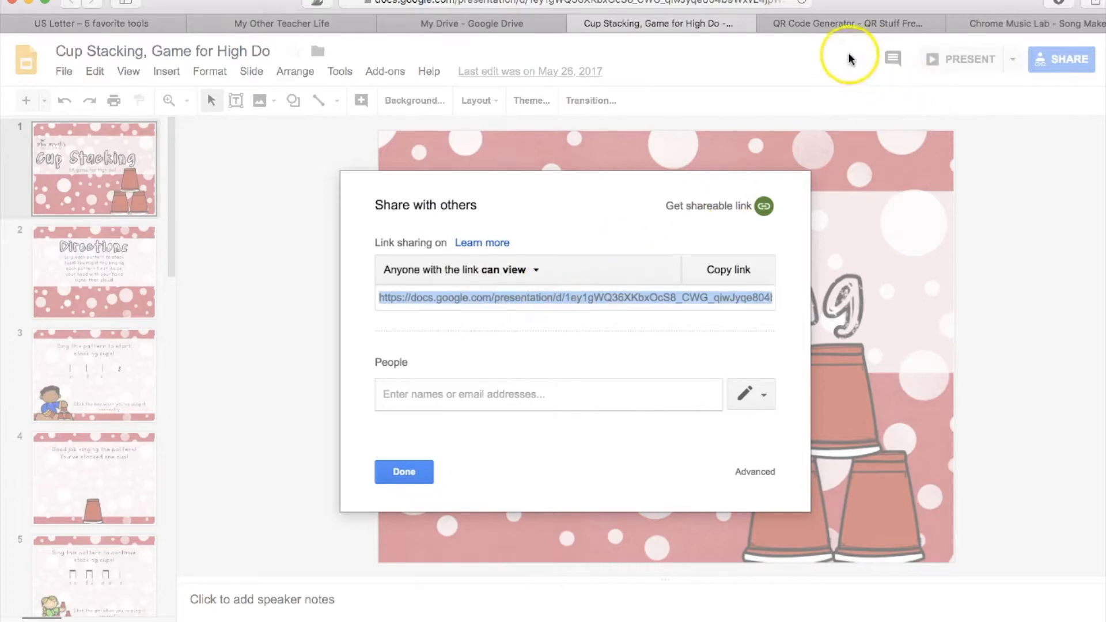
- Replace the Website URL in the QR Stuff generator with the copied presentation share link
left_click(840, 26)
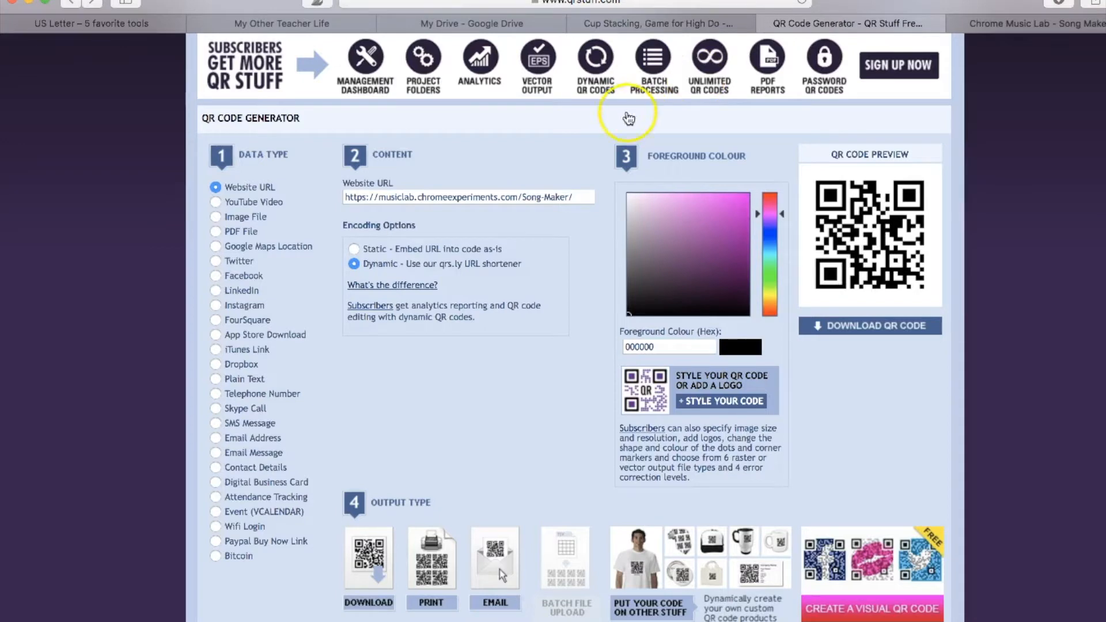
left_click(363, 197)
left_click_drag(363, 196, 586, 205)
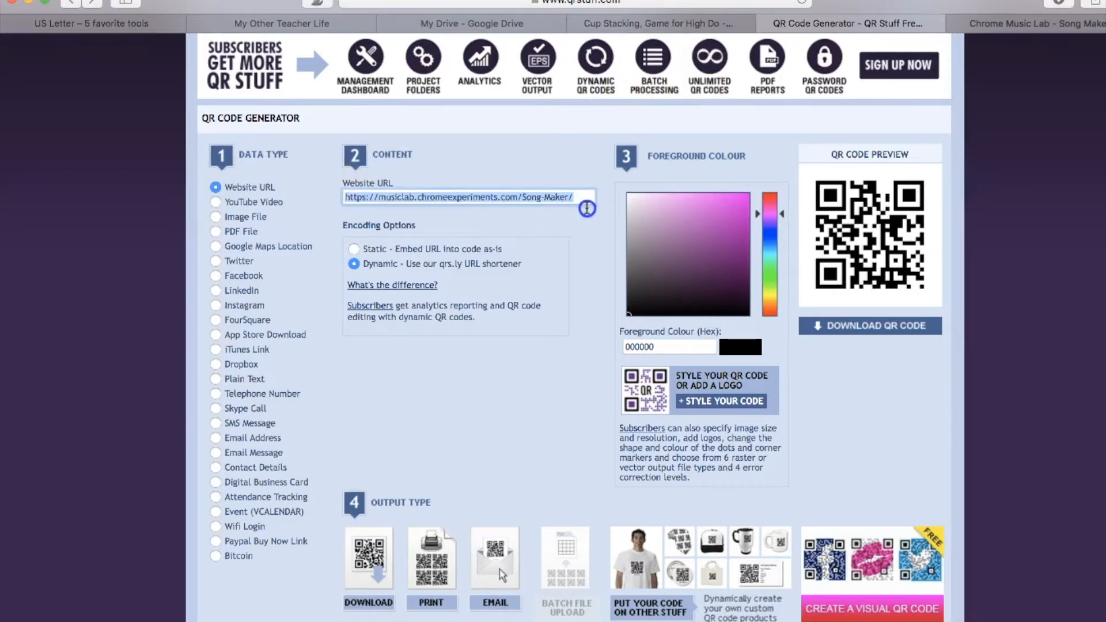
key("super+v")
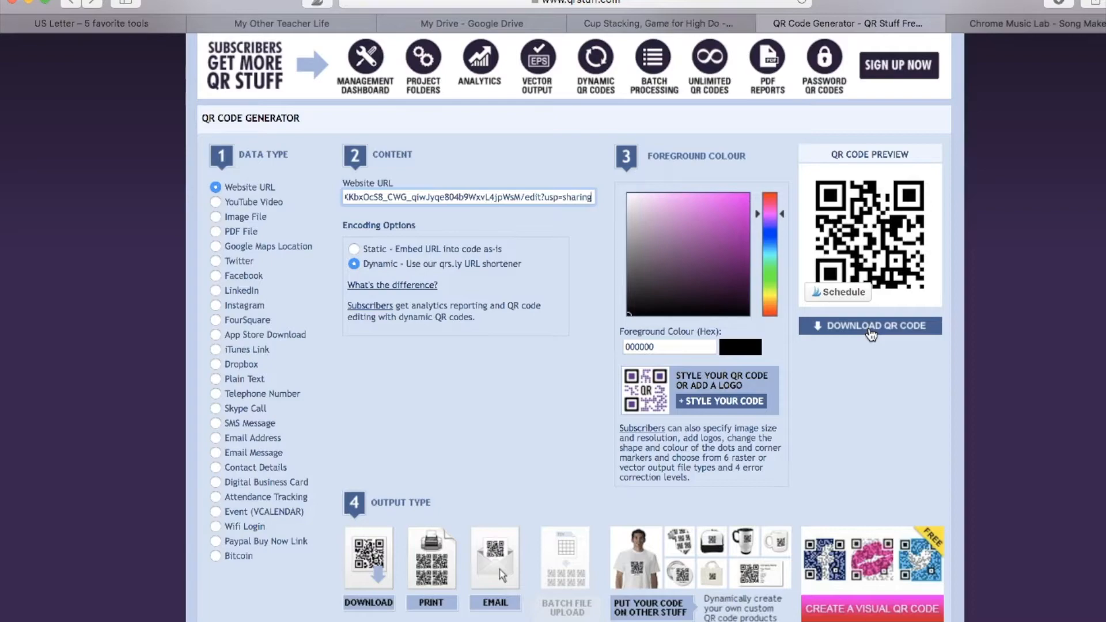
- Close the Cup Stacking presentation's sharing dialog and preview its title slide in full-screen presentation mode
left_click(662, 23)
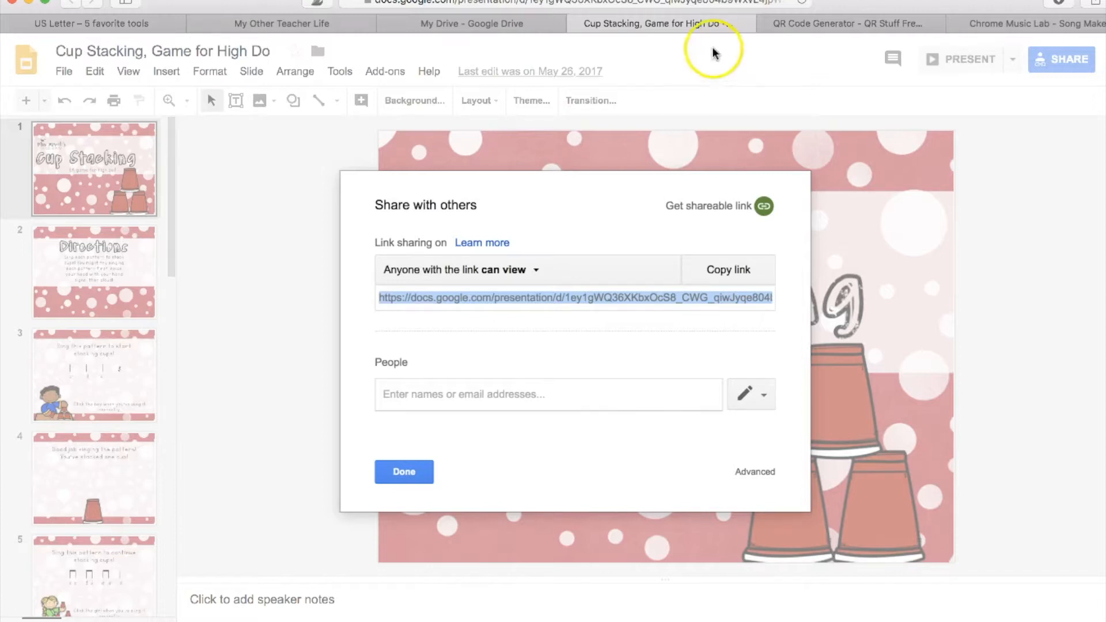
left_click(404, 472)
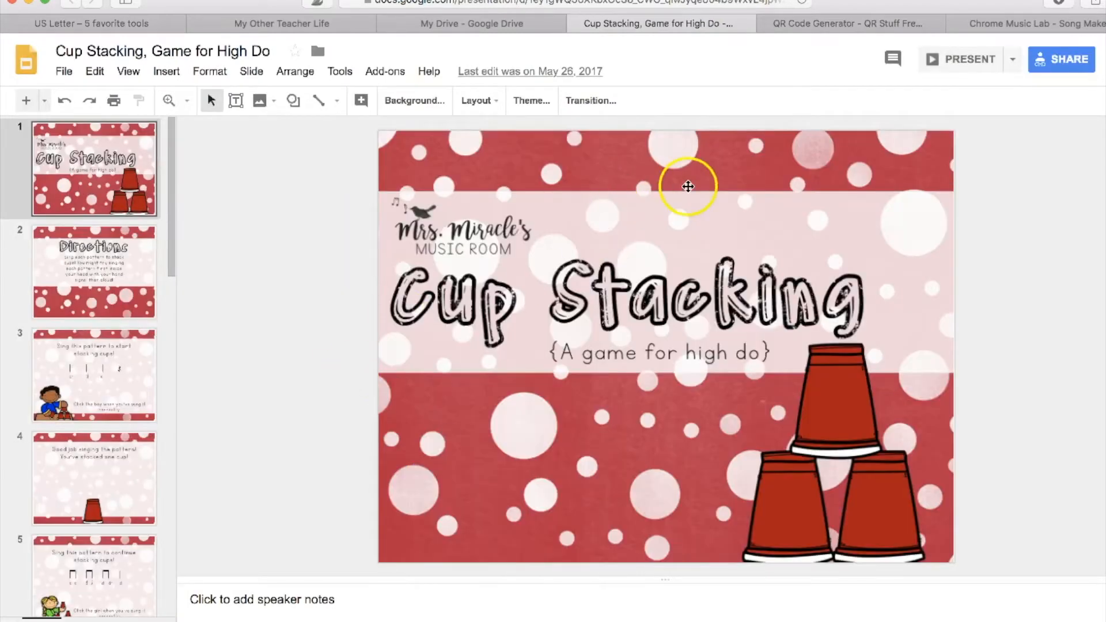
left_click(979, 58)
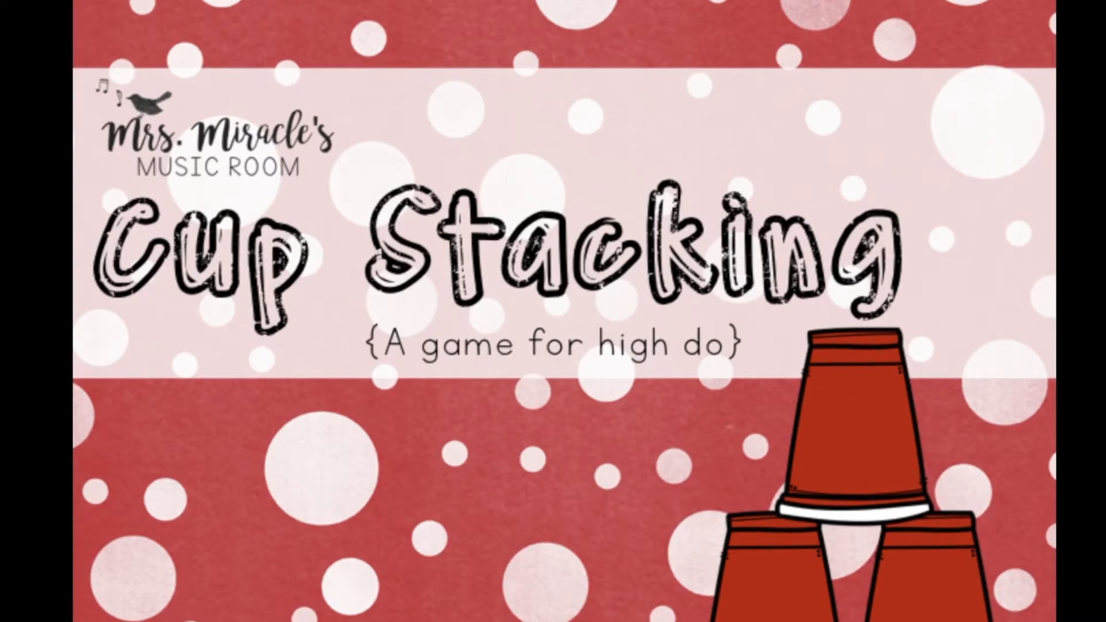
key("Escape")
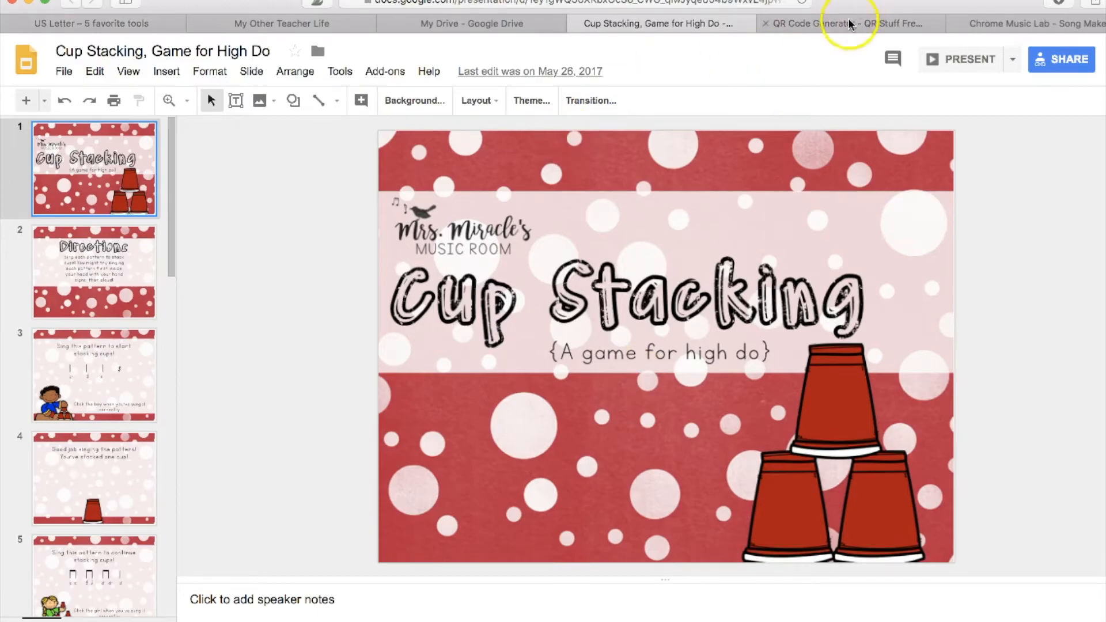
- Return to the QR Stuff generator and set the data type to Plain Text
left_click(849, 24)
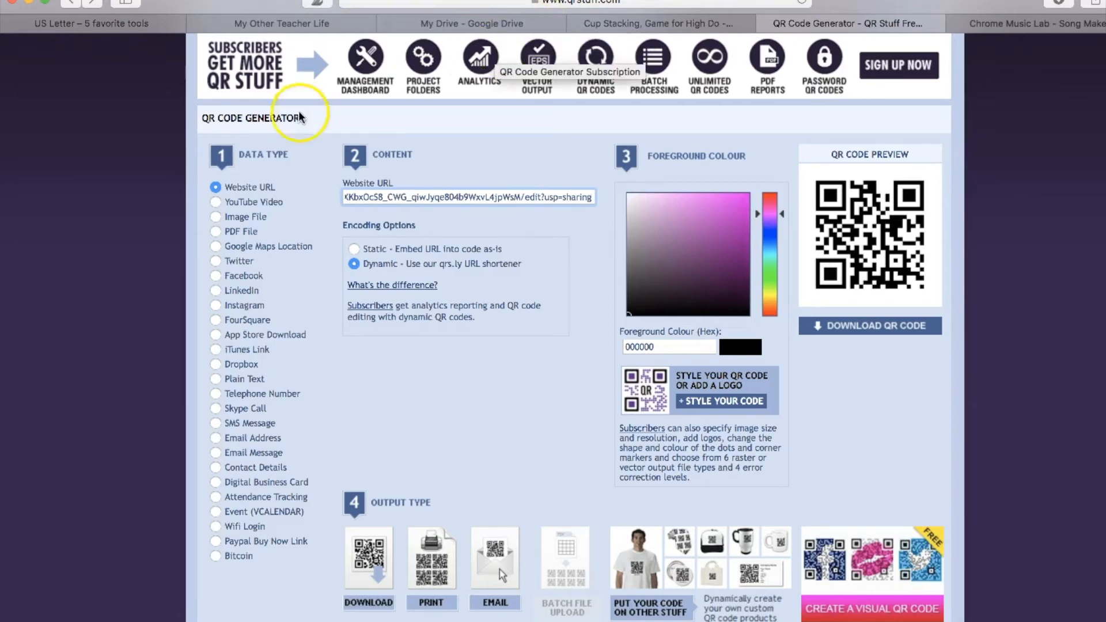
left_click(216, 380)
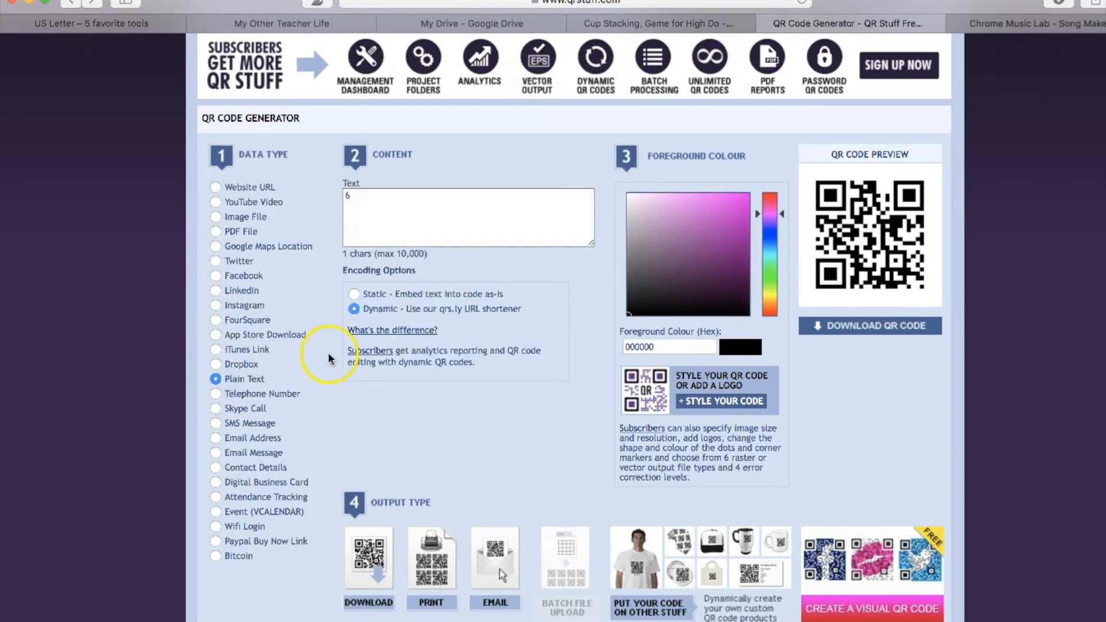